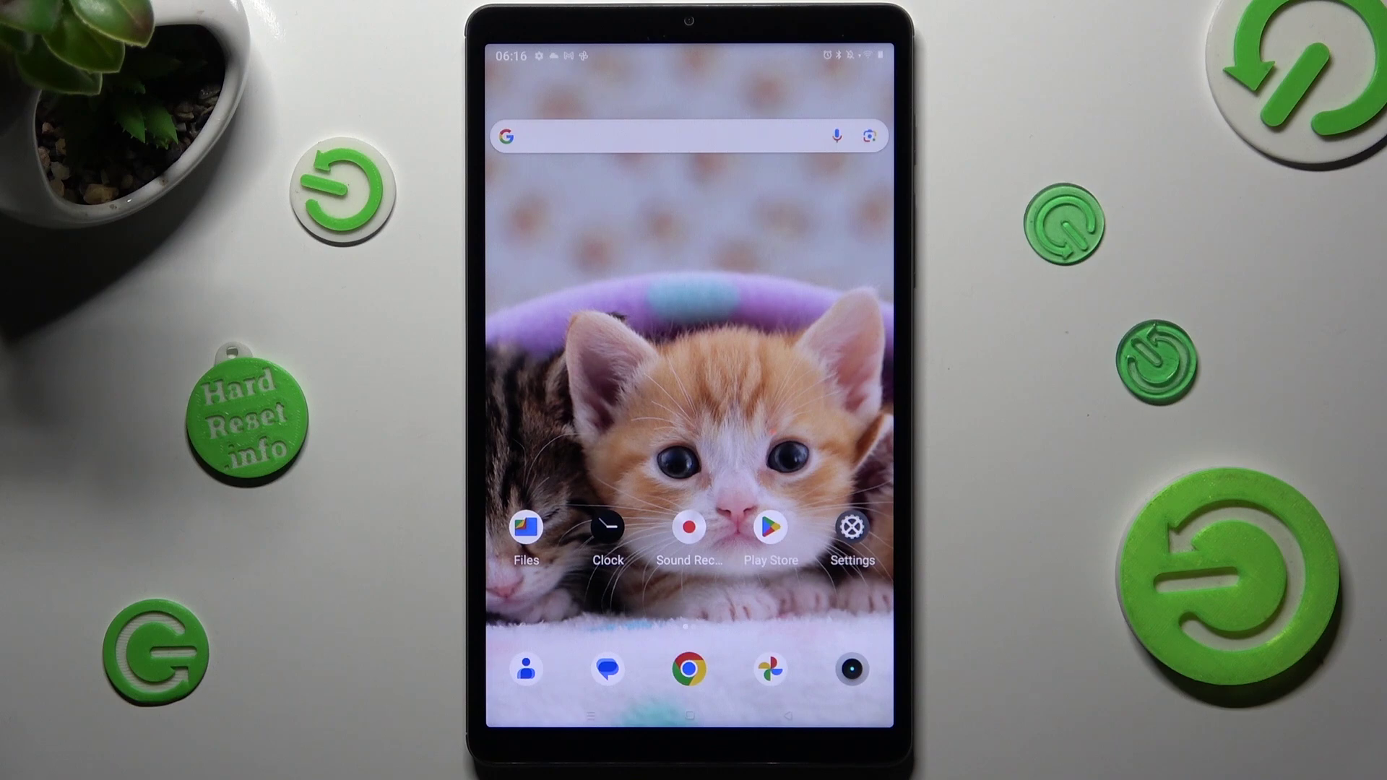
# Open Settings and go through Apps and notifications > Advanced to the Default apps page.
pyautogui.click(853, 528)
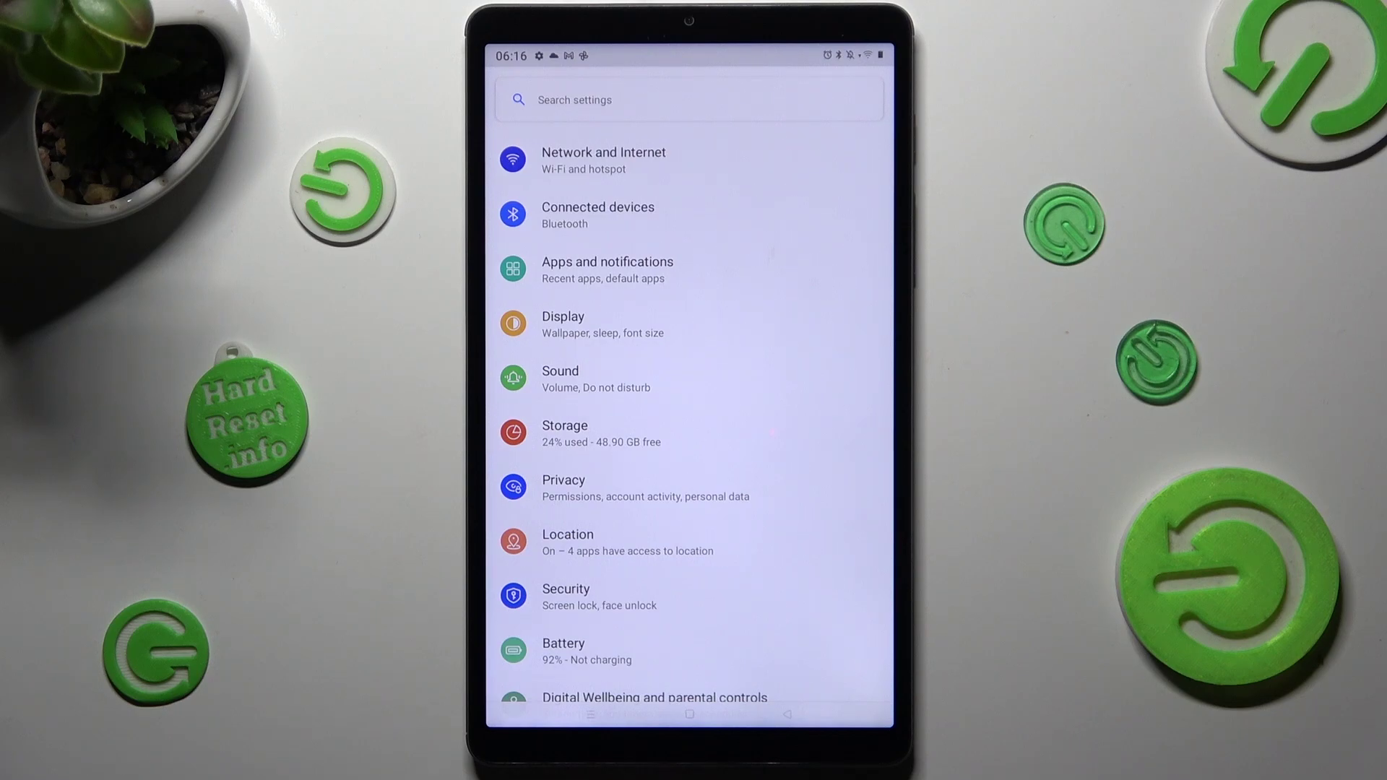
pyautogui.click(606, 268)
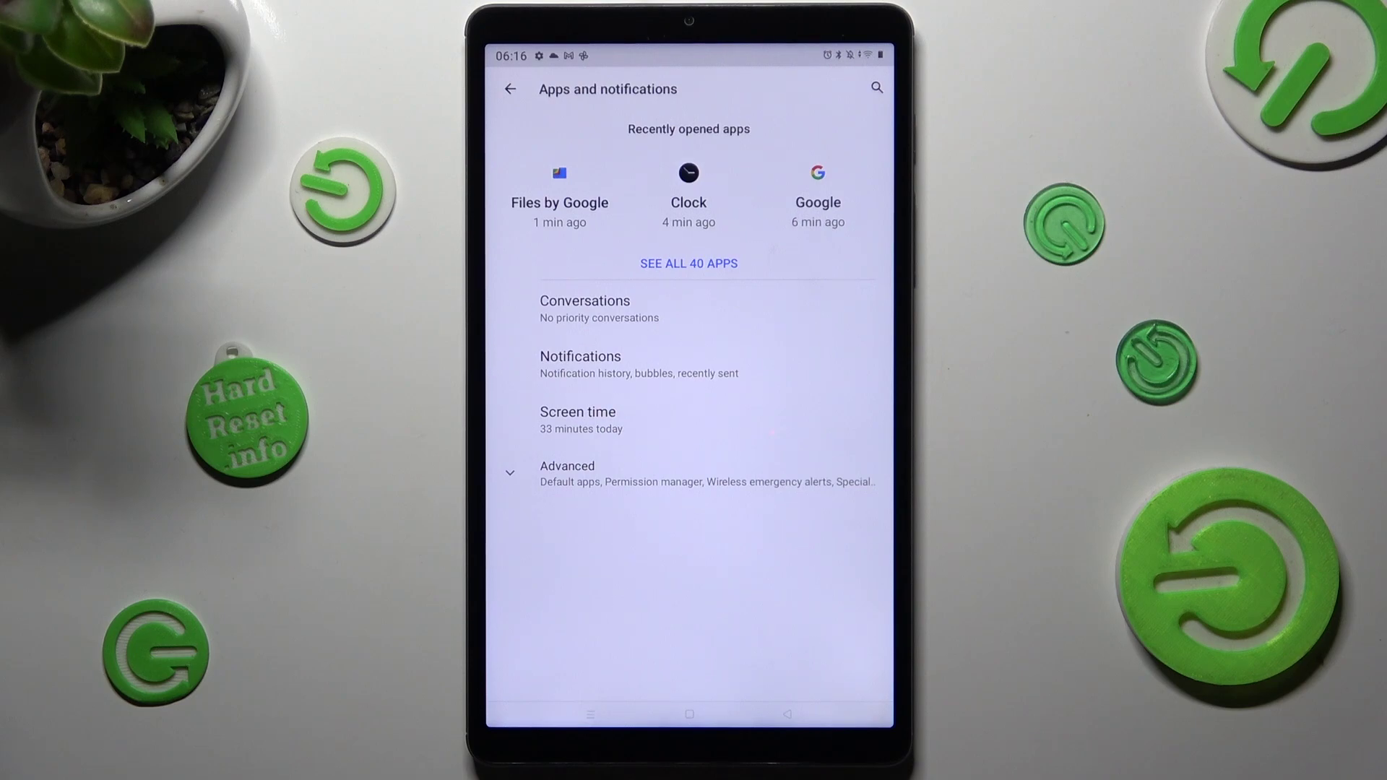
pyautogui.click(650, 472)
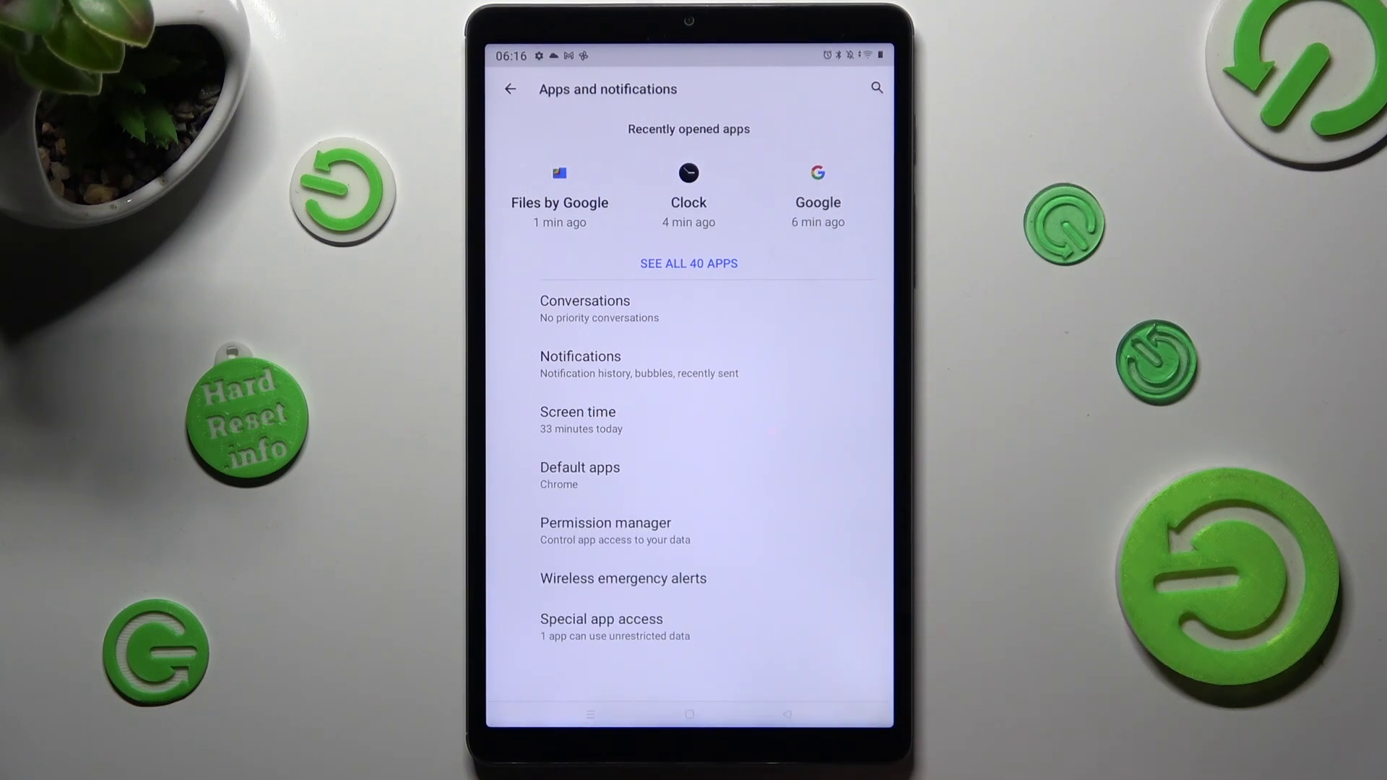
pyautogui.click(650, 474)
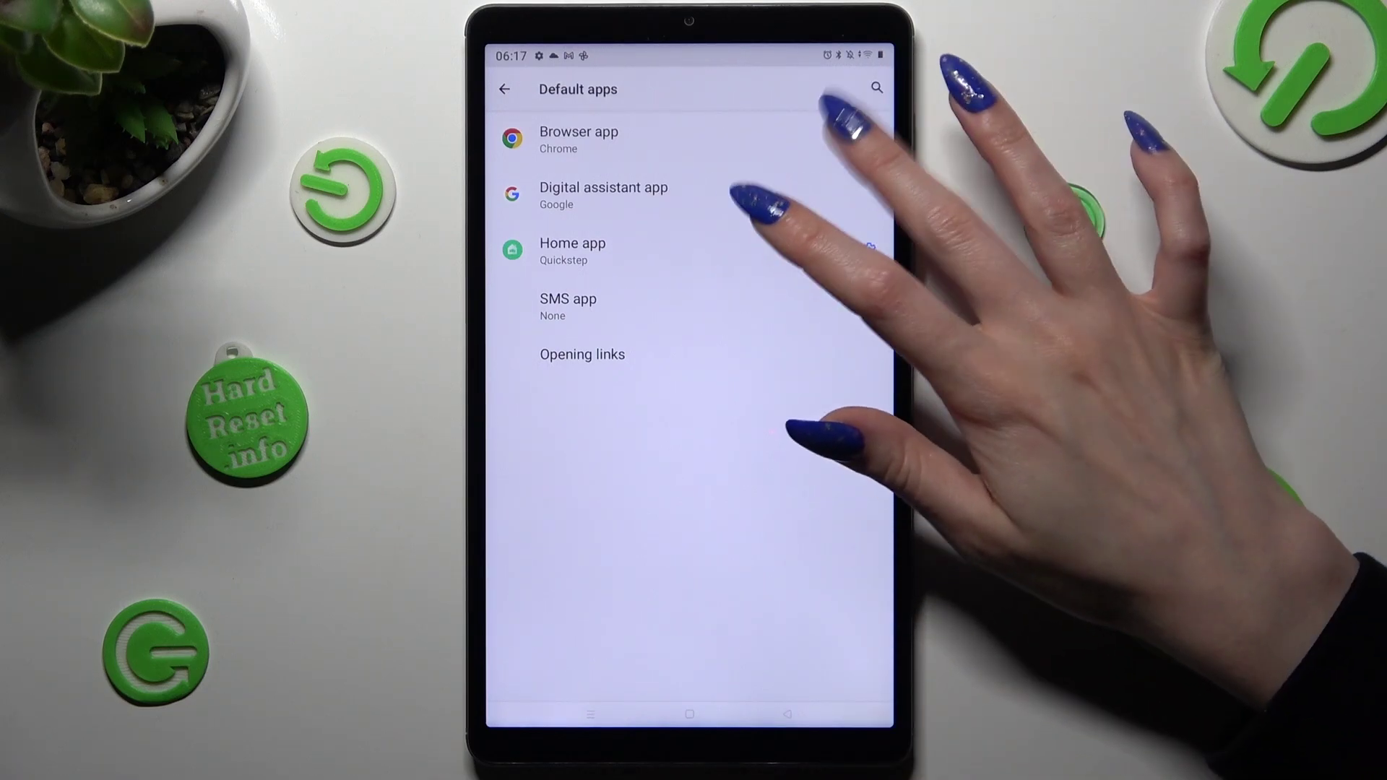
# Set the Browser app to Opera Mini instead of Chrome and return to Default apps.
pyautogui.click(651, 139)
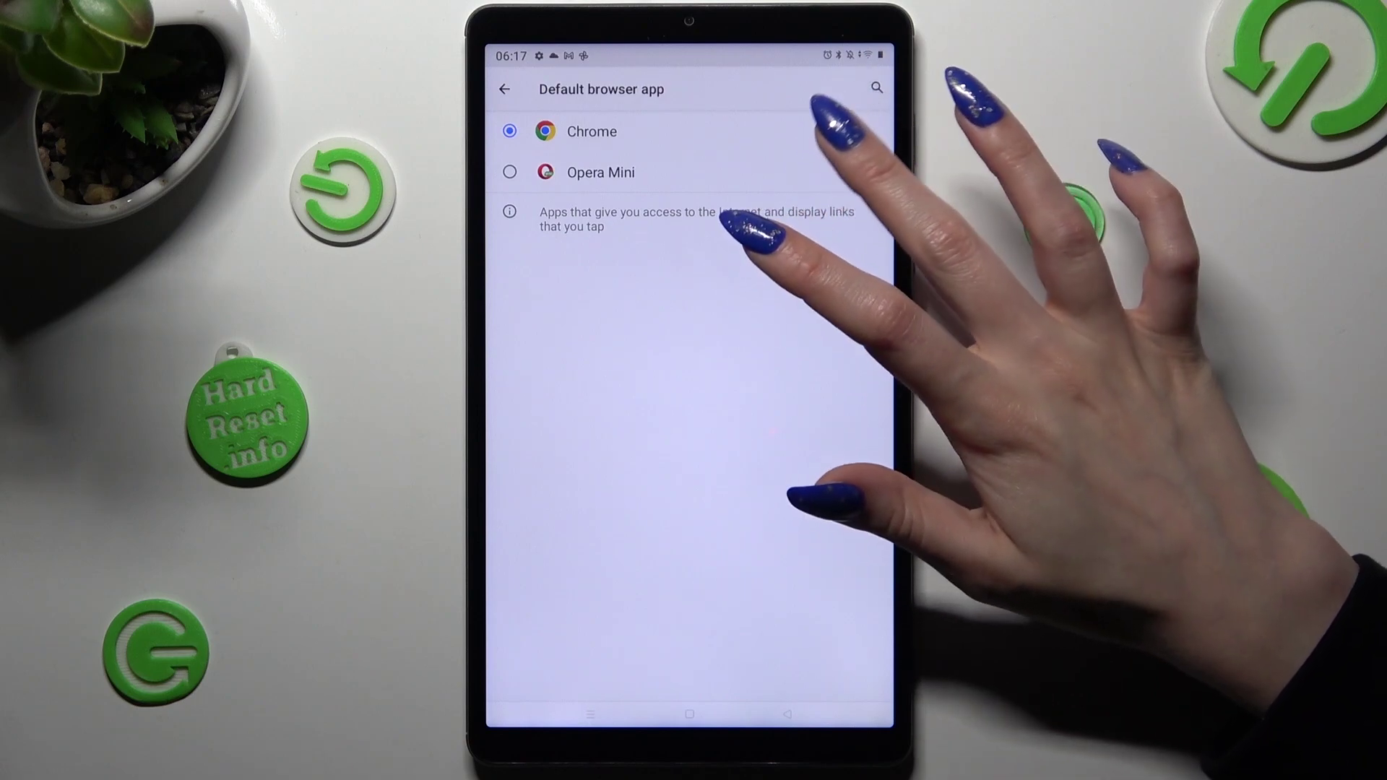
pyautogui.click(693, 173)
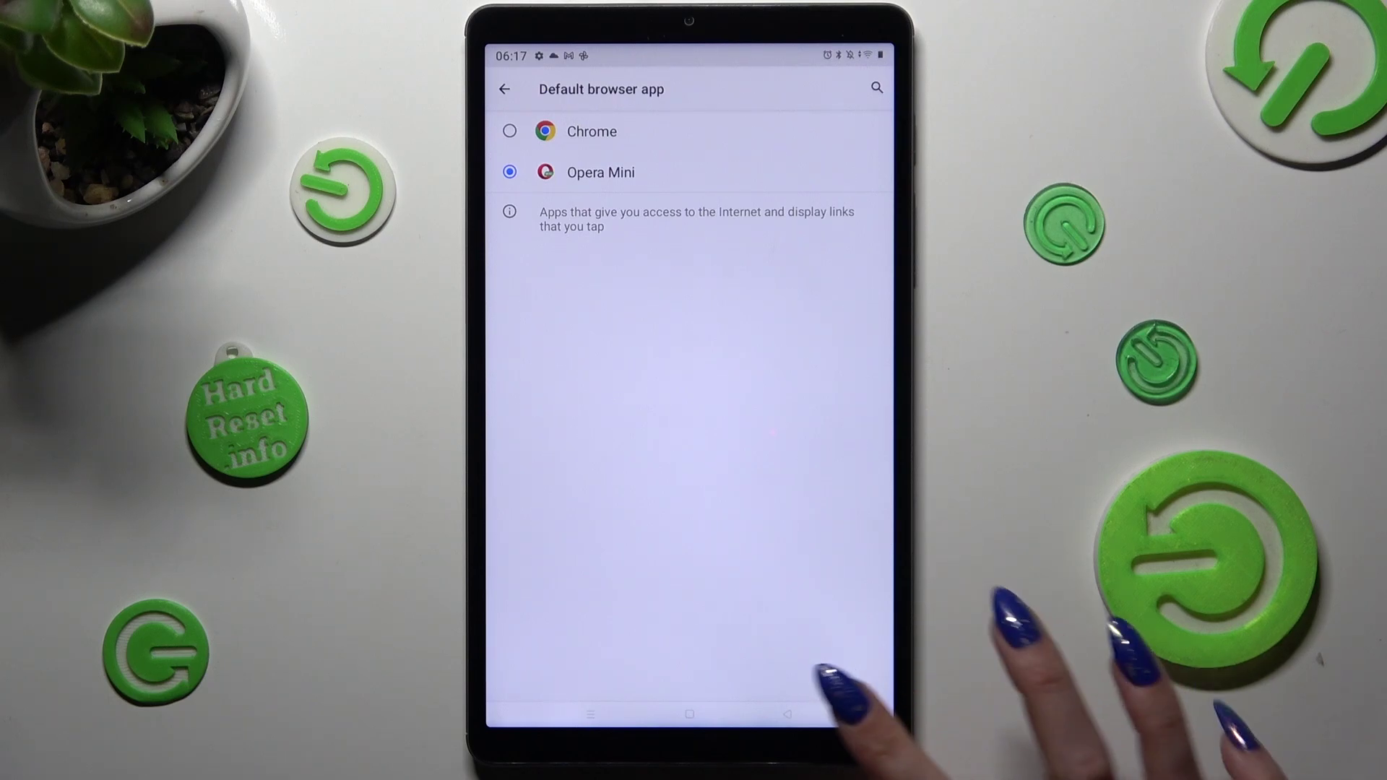
pyautogui.click(788, 714)
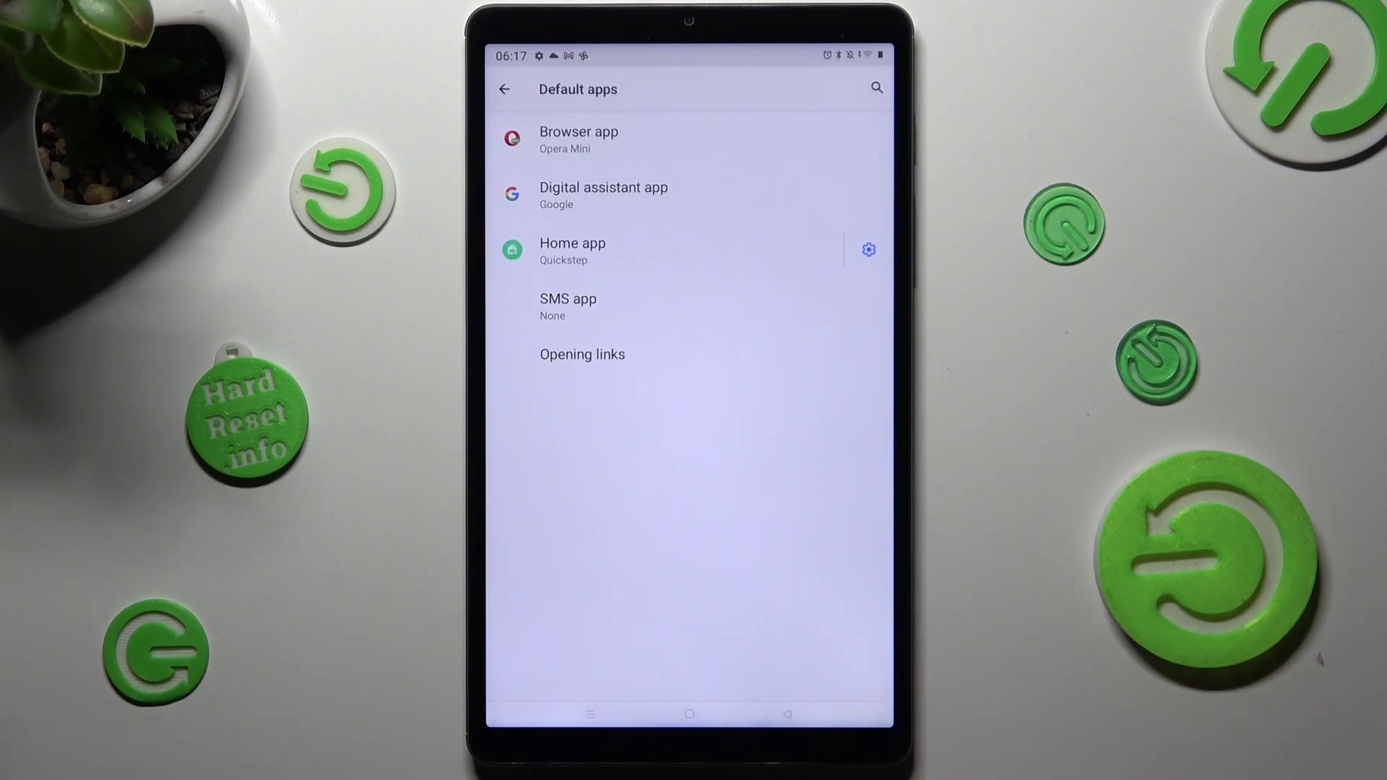
# Review the SMS app and Home app defaults without changing them, then go home.
pyautogui.click(608, 305)
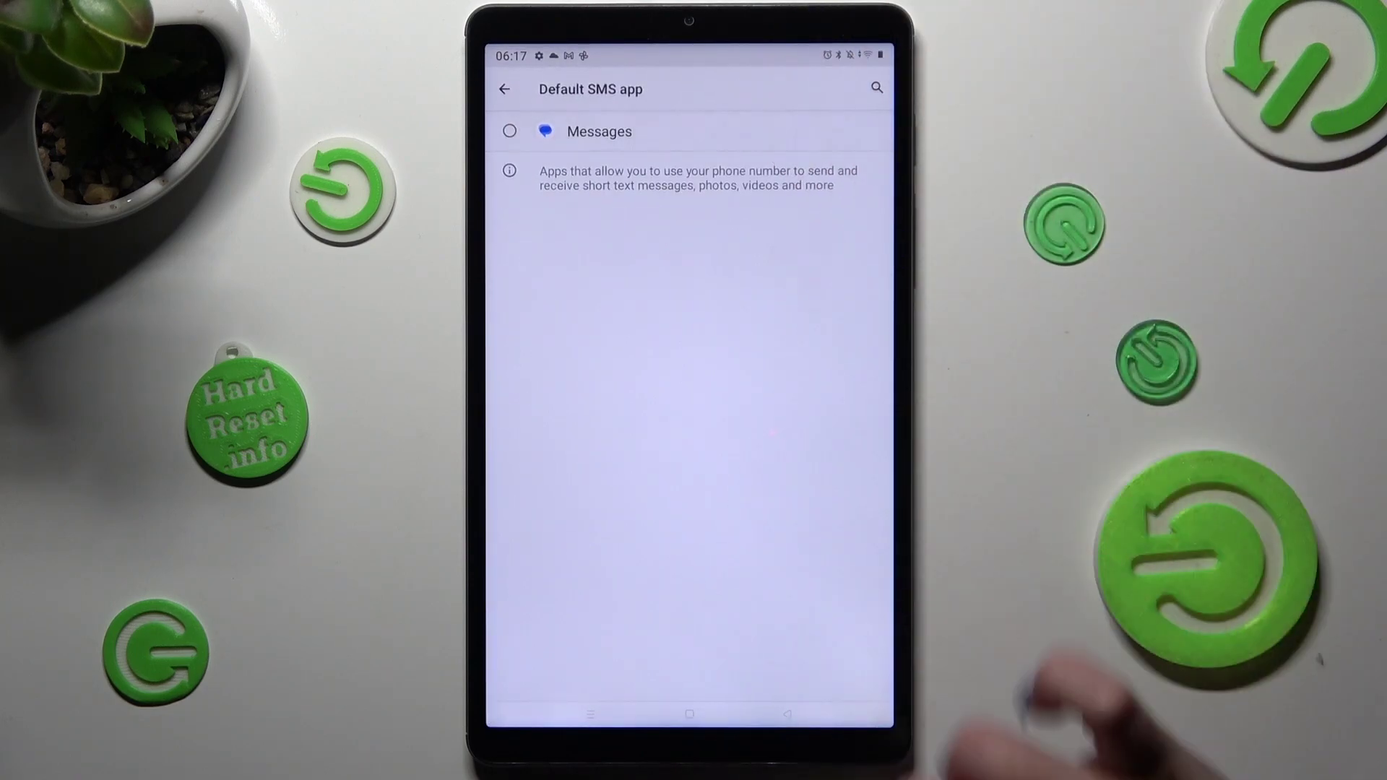
pyautogui.click(787, 715)
pyautogui.click(650, 250)
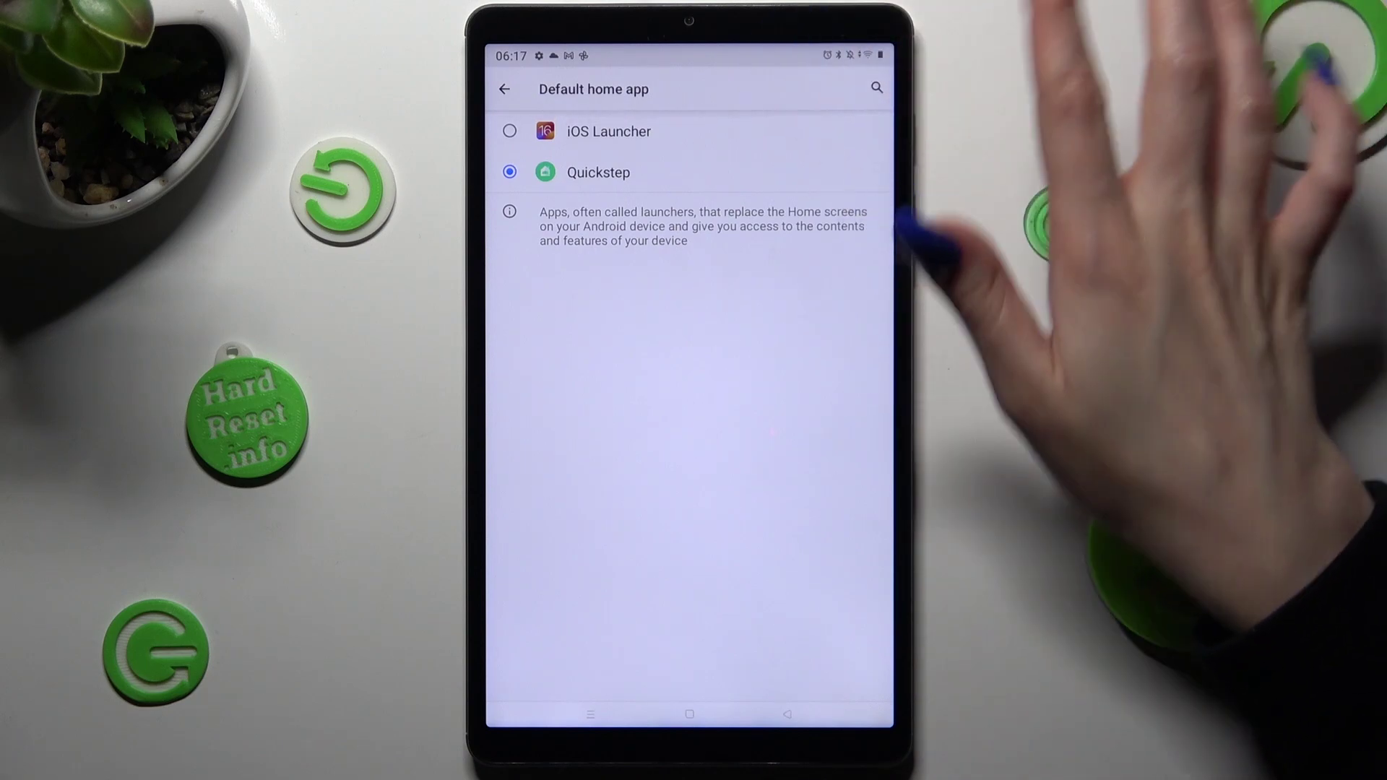
pyautogui.click(688, 715)
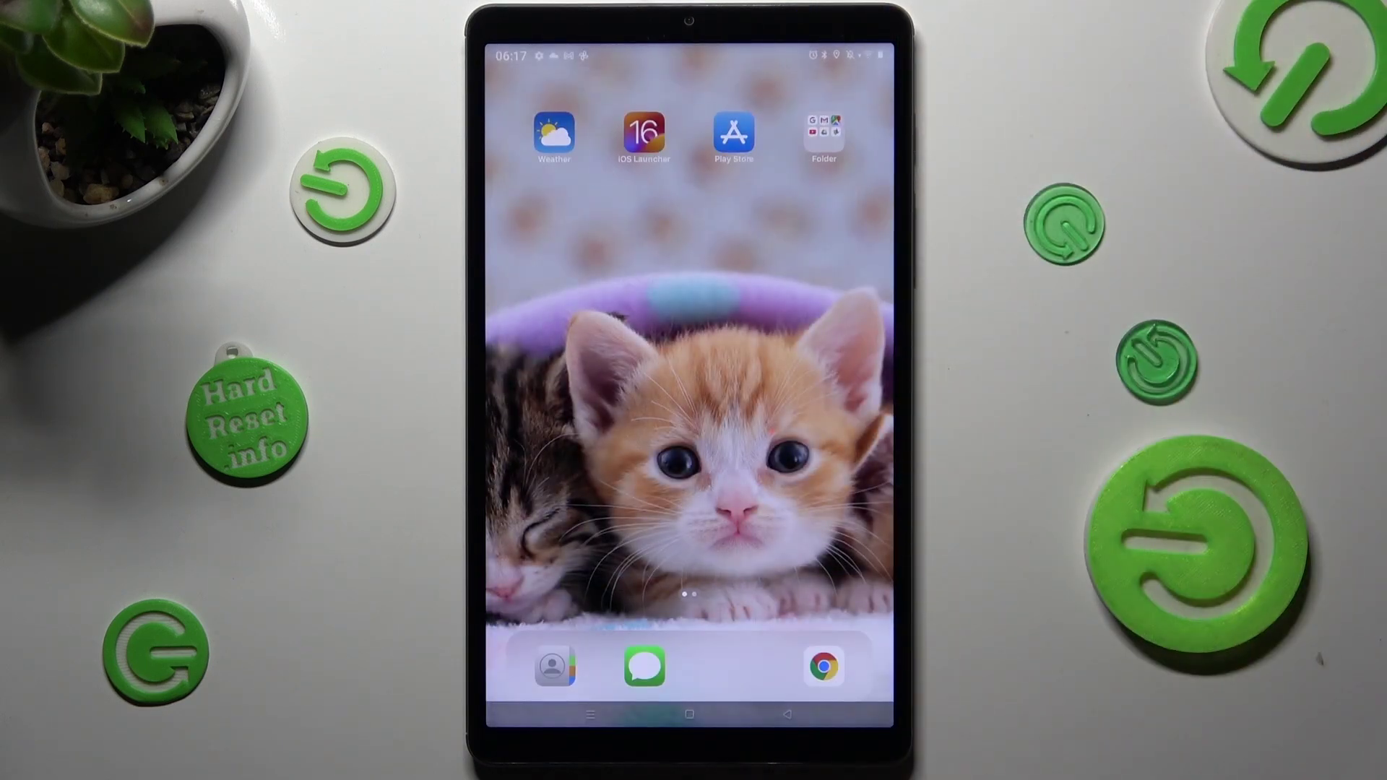
# Return to the home screen and show the Recents overview with the Home app settings page.
pyautogui.click(590, 714)
pyautogui.click(574, 233)
pyautogui.click(688, 714)
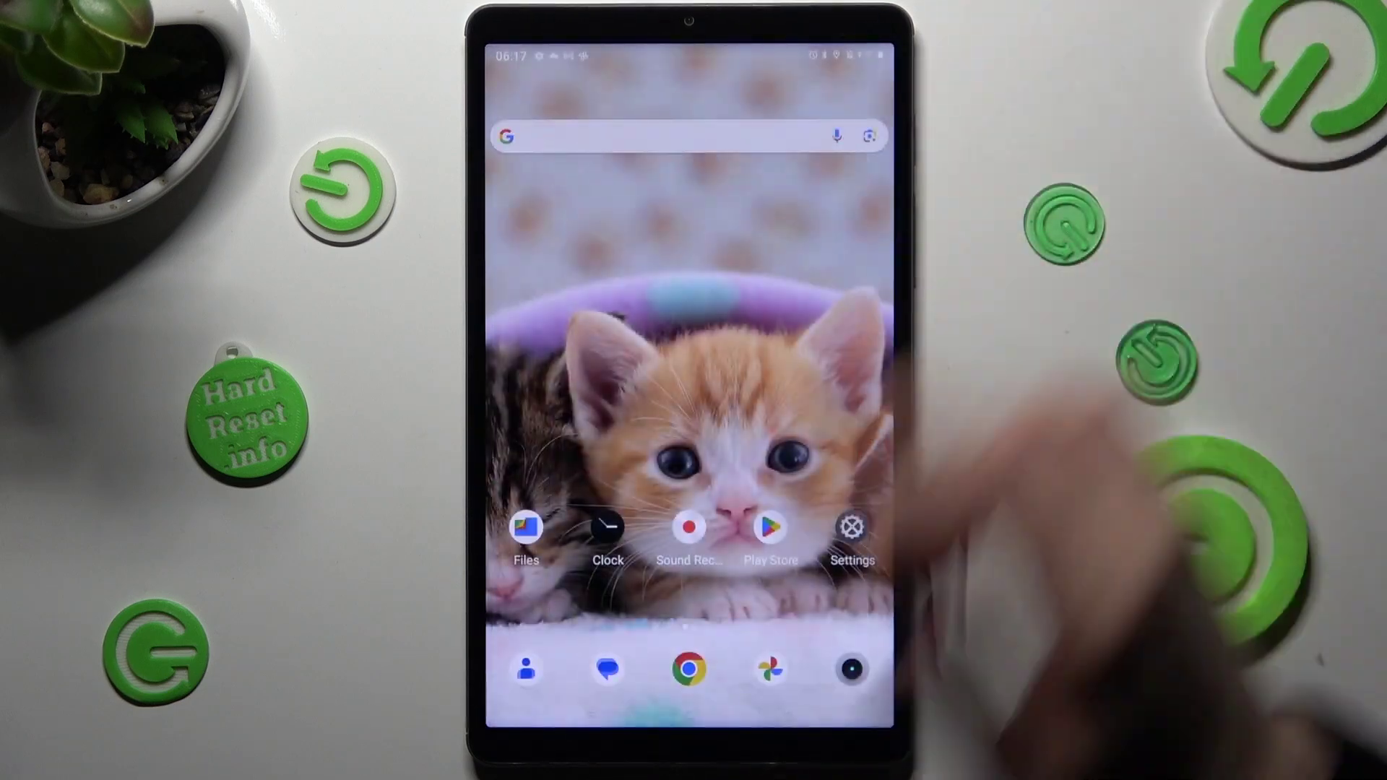
pyautogui.click(787, 715)
pyautogui.click(694, 326)
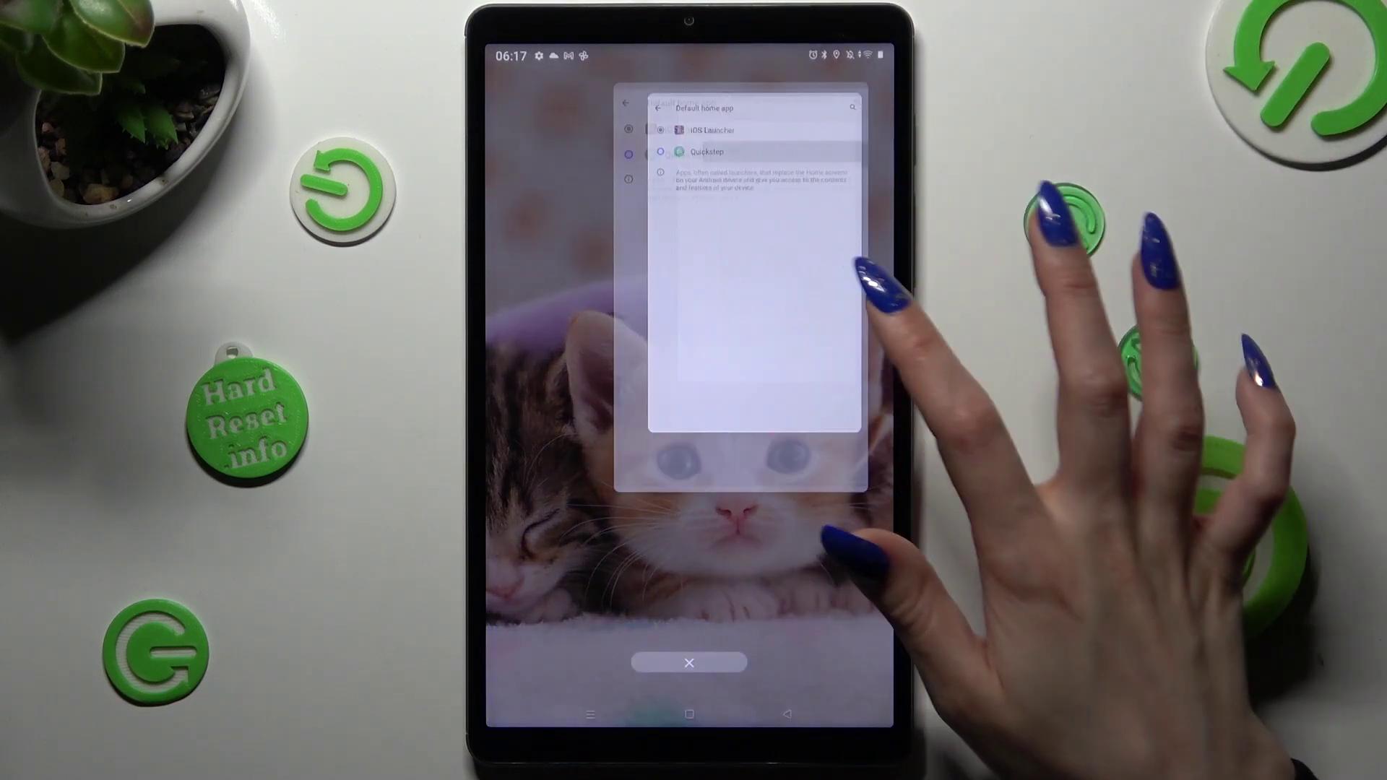